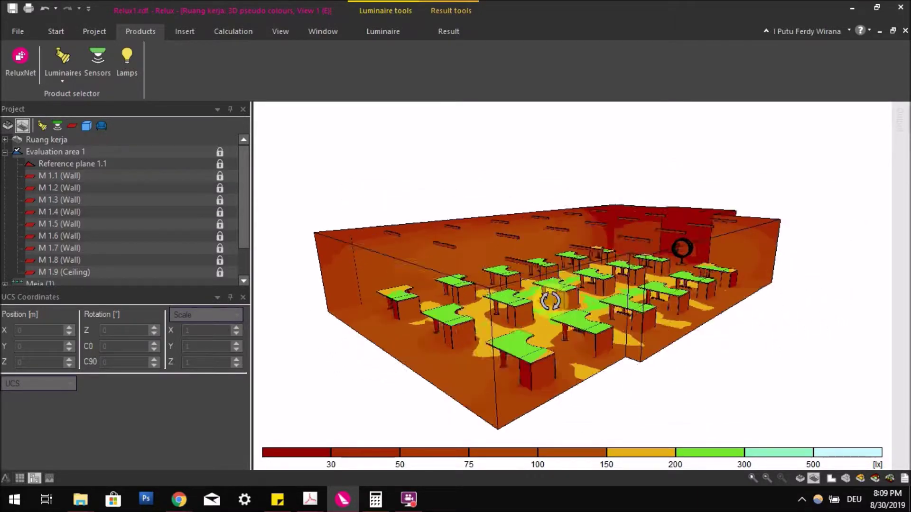
Review the office room in the 3D pseudo-colour view, the floor plan and the 3D view.
mouse_move(612, 262)
left_mouse_down()
mouse_move(589, 264)
mouse_move(678, 230)
mouse_move(659, 247)
mouse_move(646, 224)
mouse_move(634, 254)
mouse_move(606, 259)
left_mouse_up()
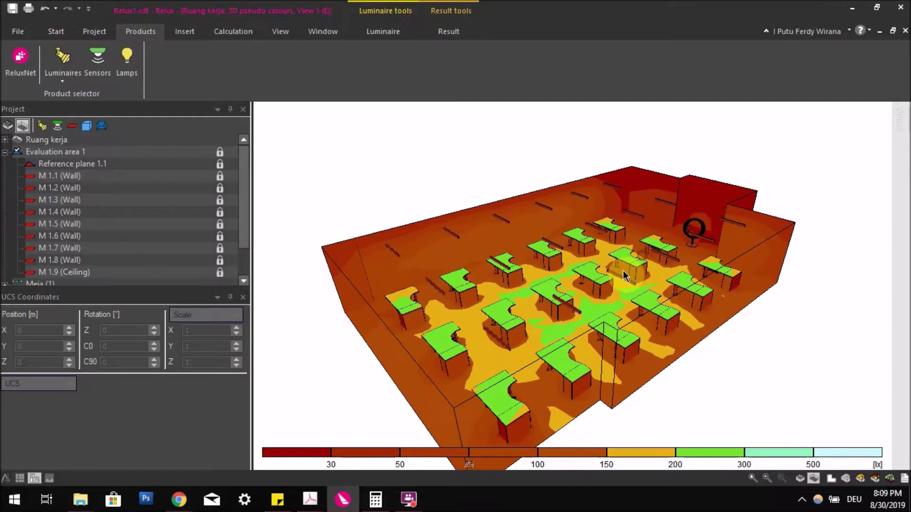
key("ctrl+Tab")
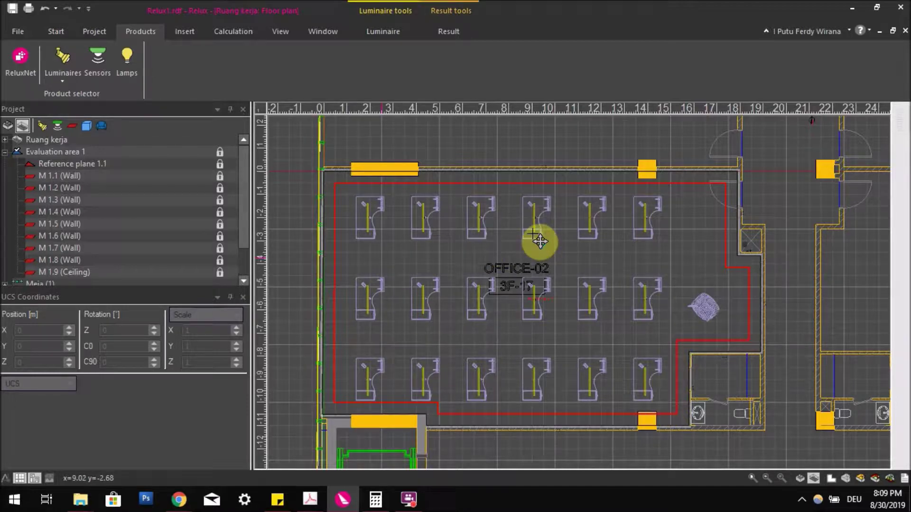
middle_click_drag(529, 234, 651, 244)
scroll(651, 245, "up", 3)
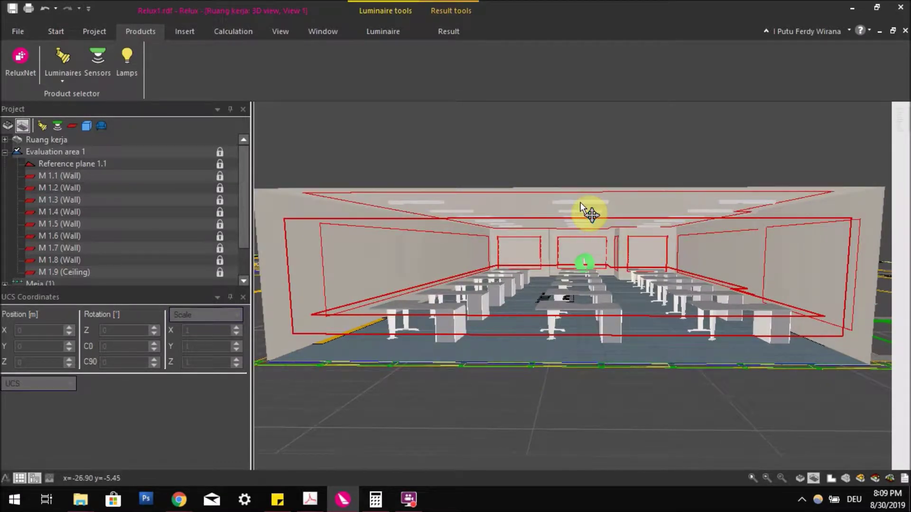
middle_click_drag(580, 203, 604, 205)
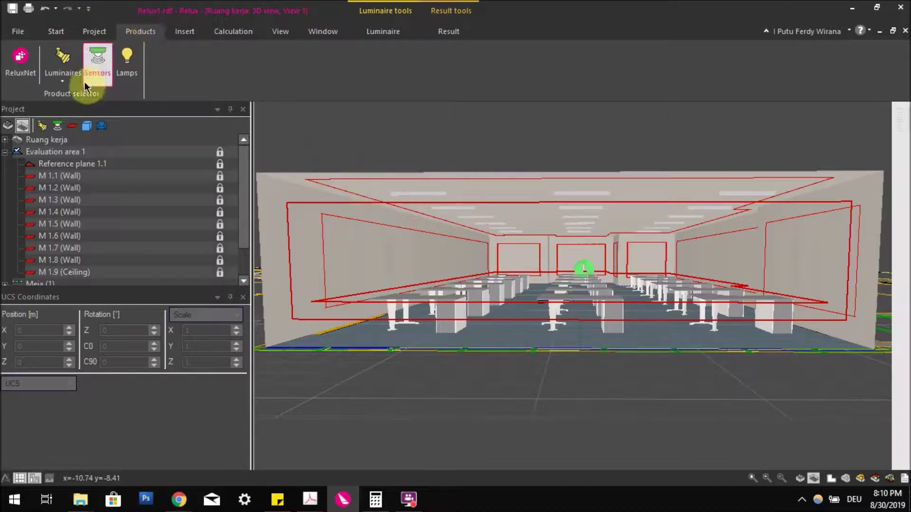
Open the project's luminaire types for editing and dismiss the ReluxNet notice.
left_click(62, 79)
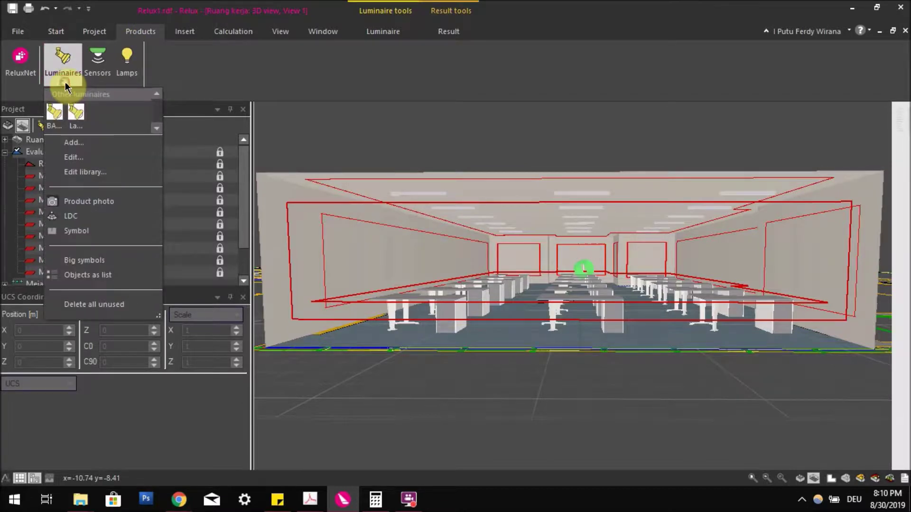
left_click(75, 159)
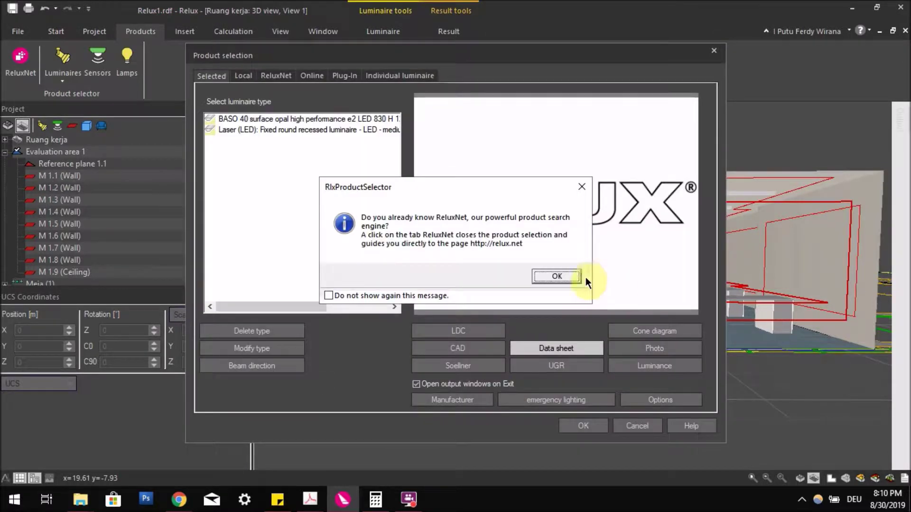
left_click(581, 190)
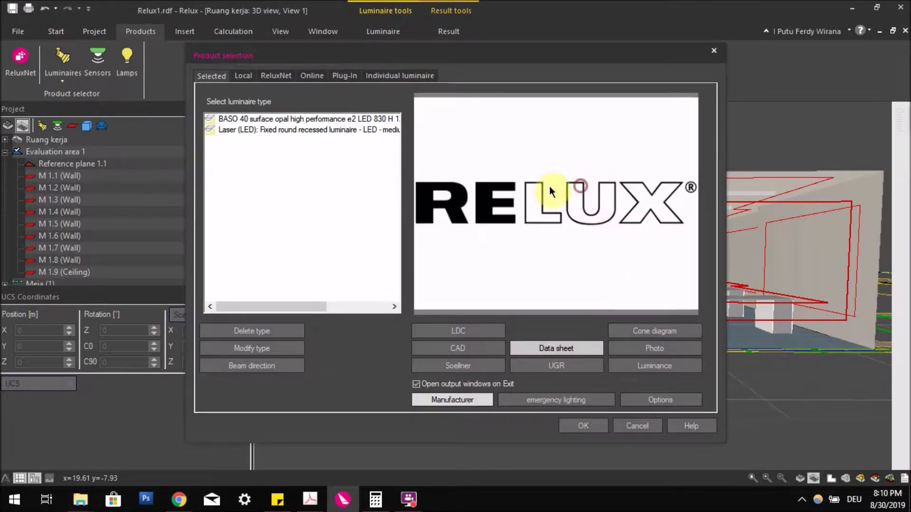
Compare the data sheets of the BASO 40 and Laser (LED) luminaires and examine the BASO 40's total luminous flux.
left_click(272, 119)
left_click(275, 130)
left_click(275, 119)
left_click(275, 128)
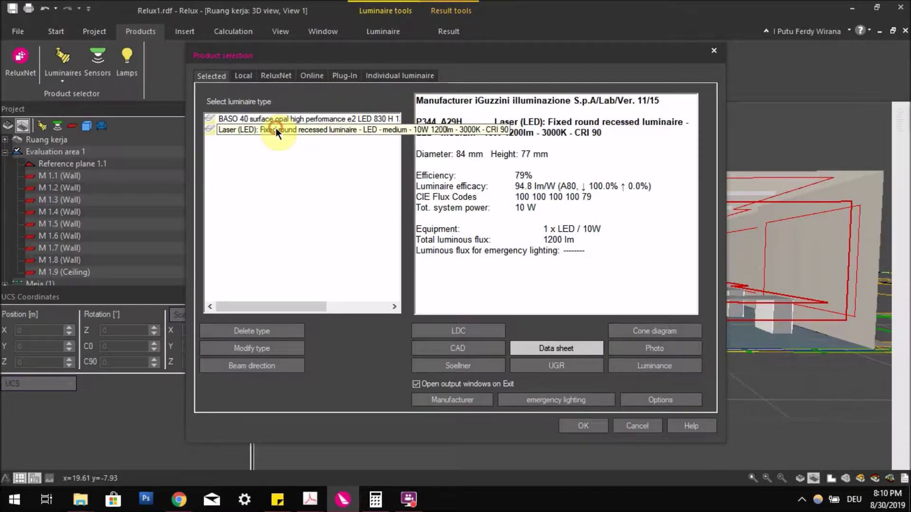
left_click(282, 119)
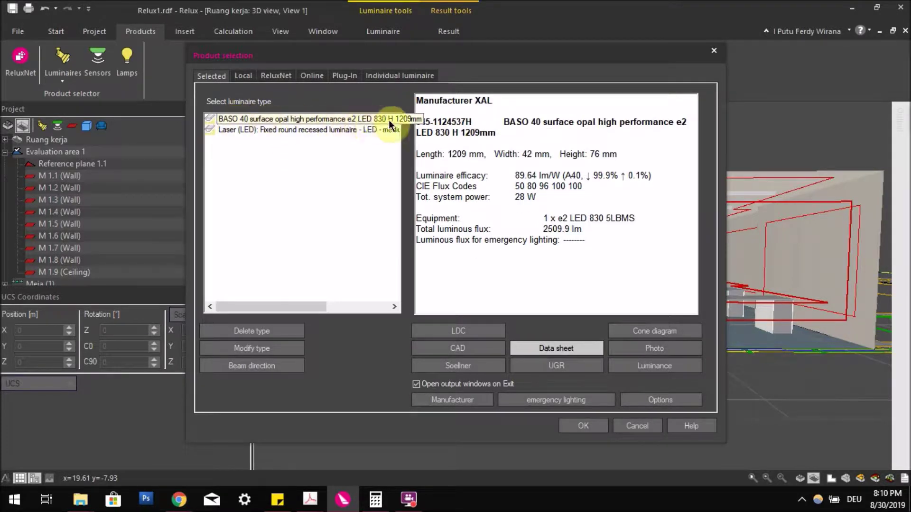
left_click(278, 132)
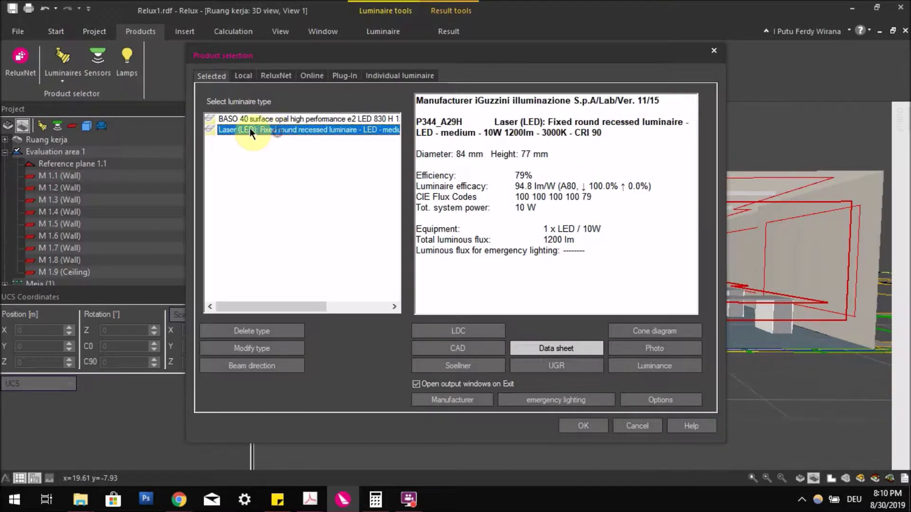
left_click(280, 119)
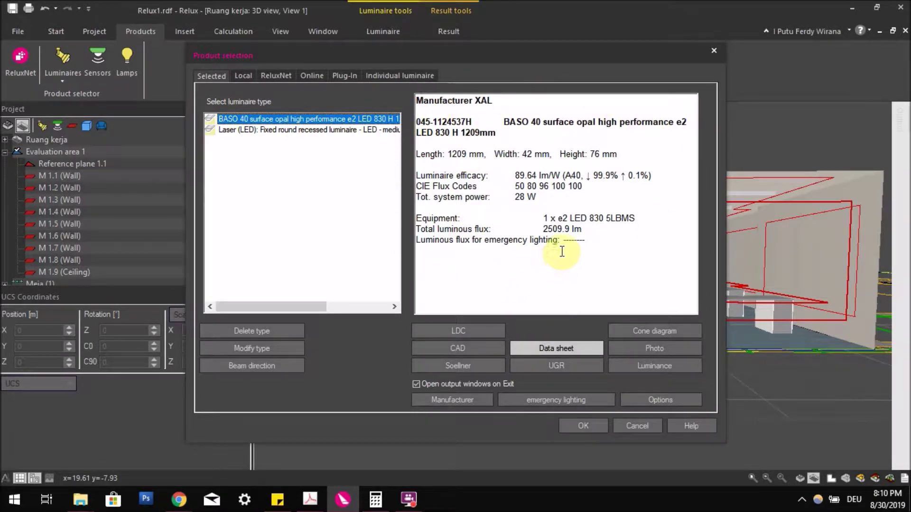
left_click(578, 229)
left_click_drag(577, 229, 542, 229)
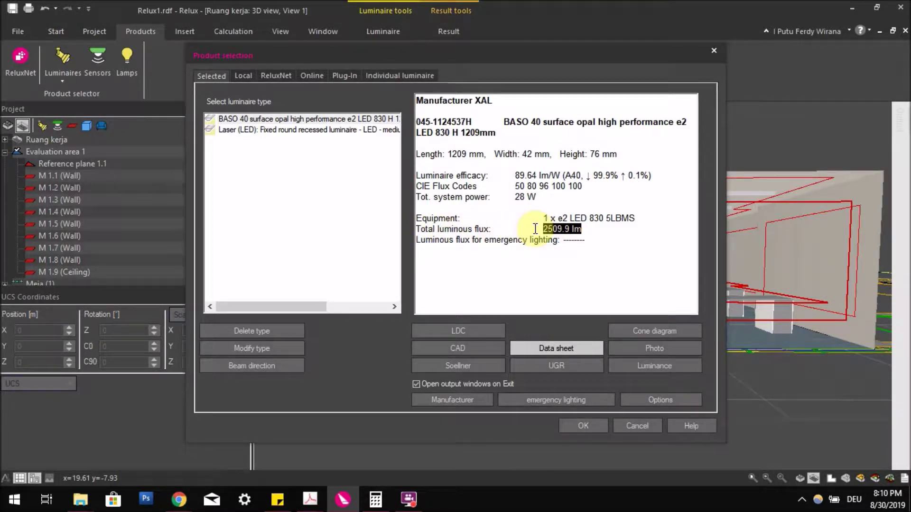
left_click_drag(543, 229, 581, 229)
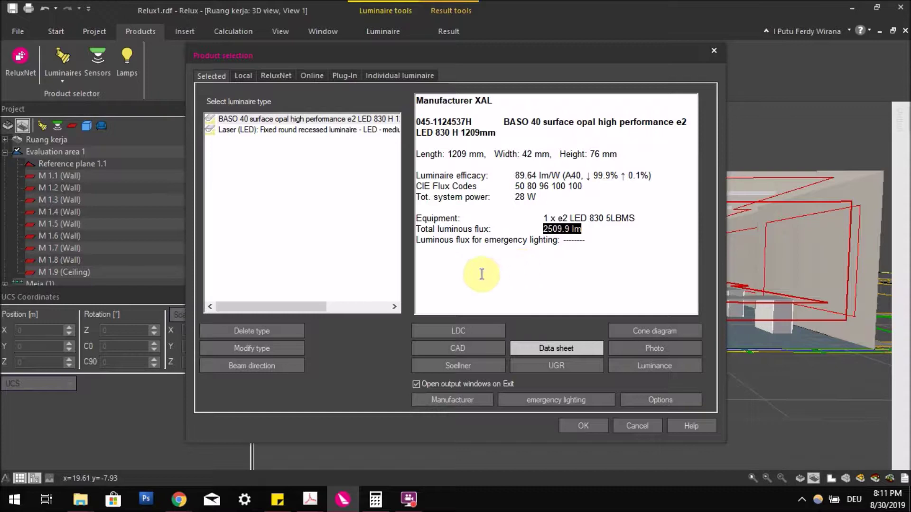
Switch to Calculator, compute the required luminous flux as 350 ÷ 200 × 2500, and return to the product selection.
left_click(375, 499)
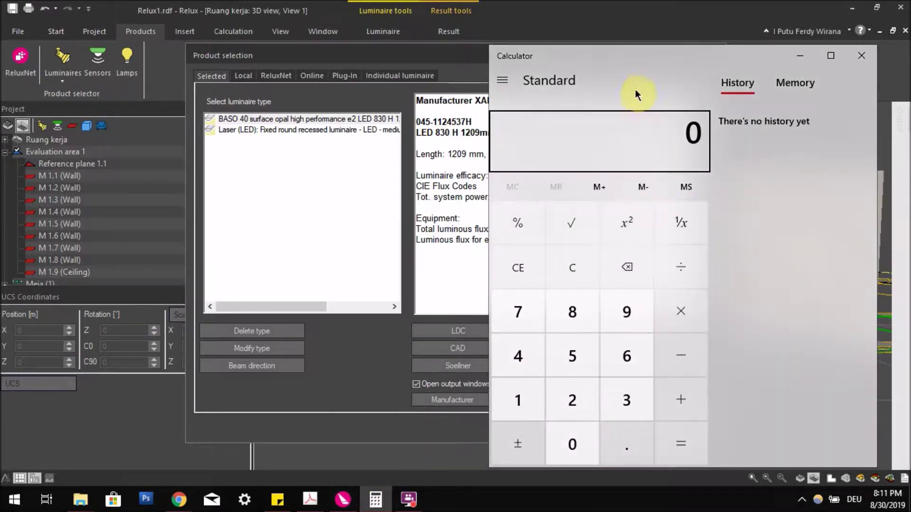
left_click_drag(651, 58, 666, 44)
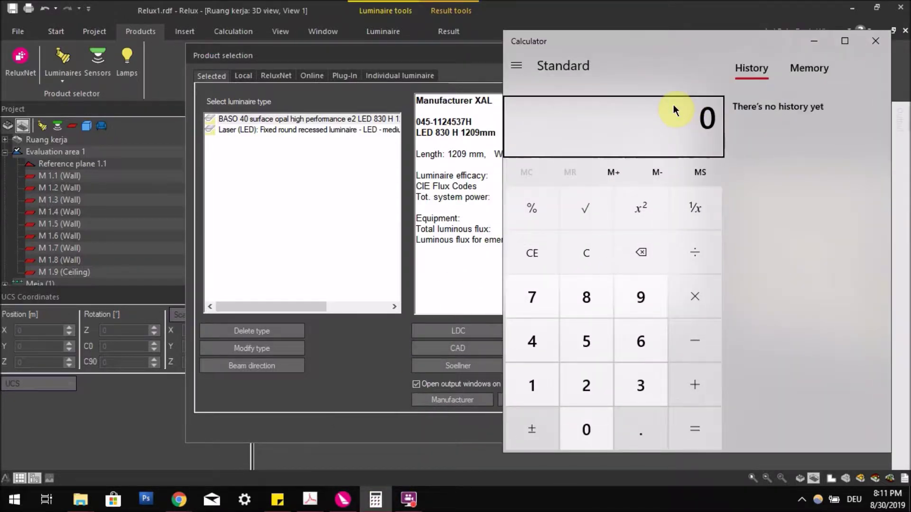
type("350")
key("Return")
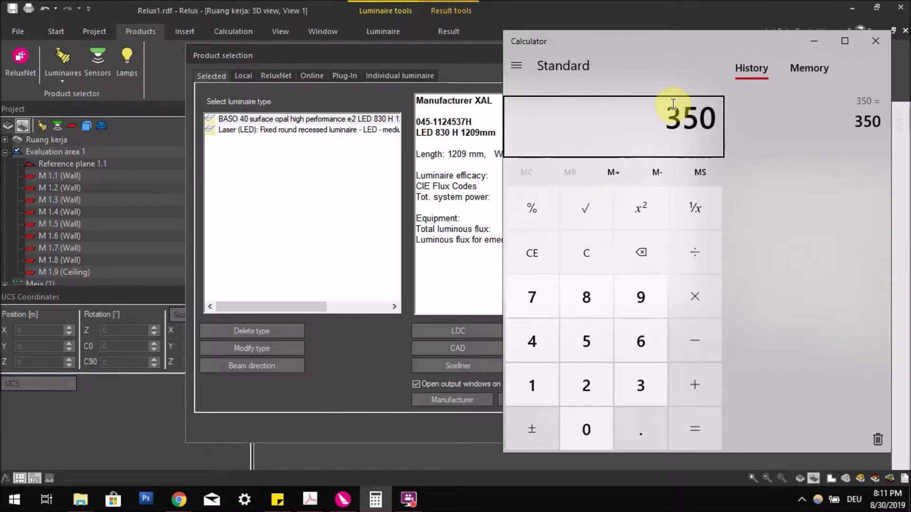
key("slash")
type("200")
key("asterisk")
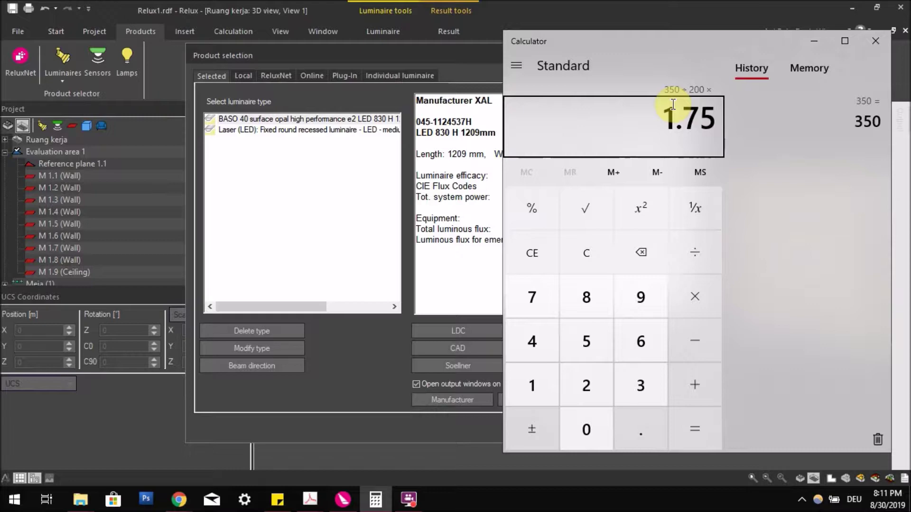
type("2500")
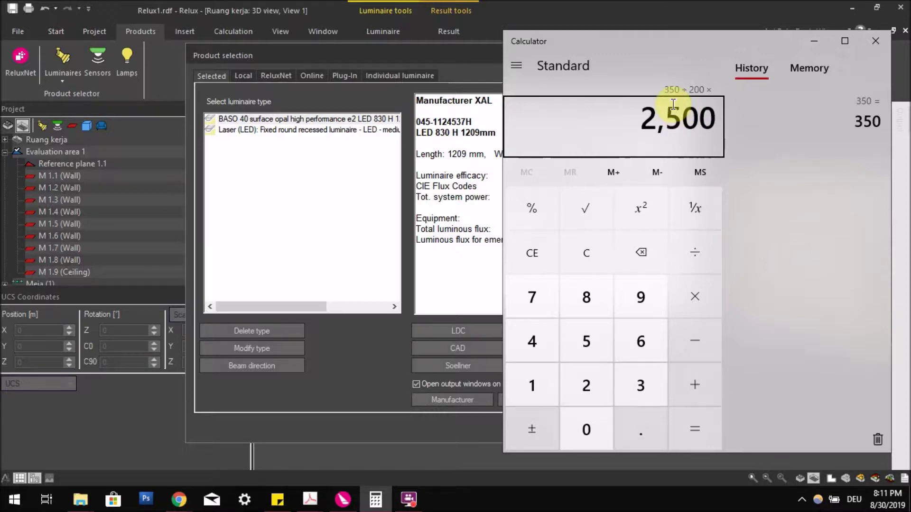
key("Return")
left_click_drag(642, 122, 713, 116)
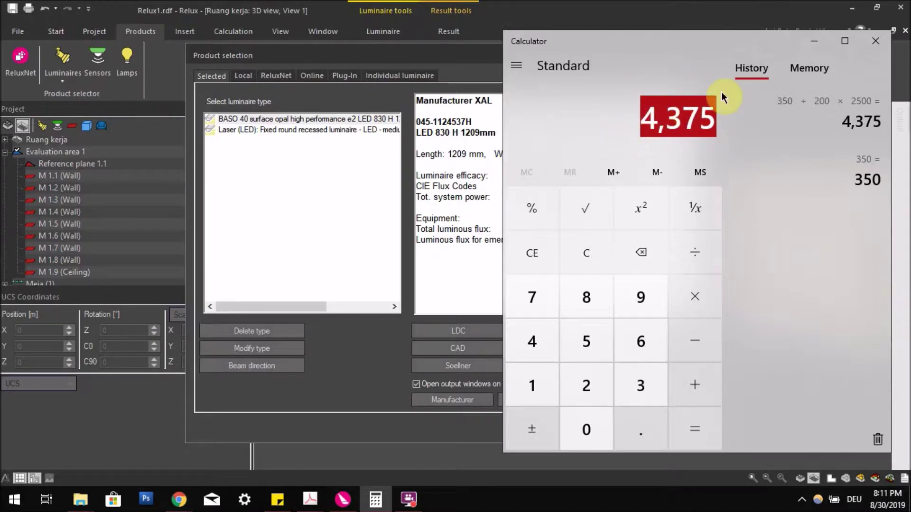
left_click(813, 42)
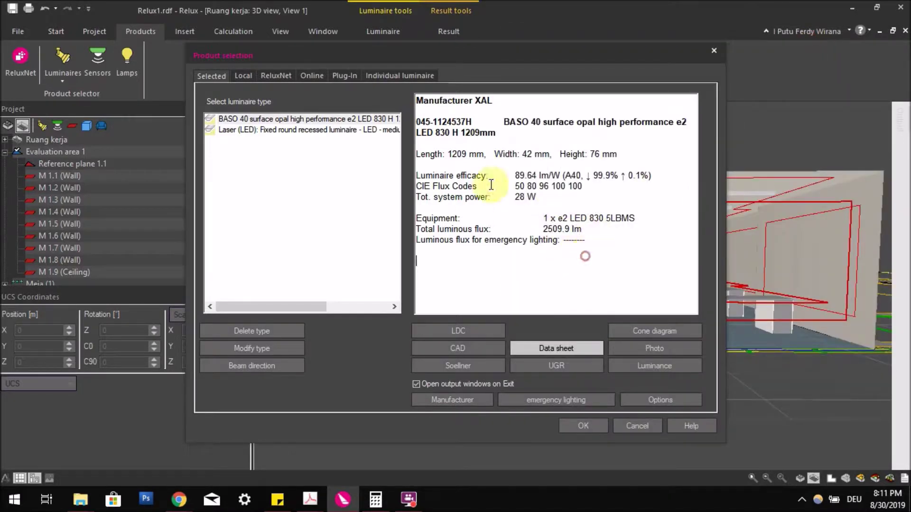
Modify the BASO 40 luminaire type with a luminous flux of 4400 lm per lamp and an installed power of 50 W.
left_click(266, 129)
left_click(272, 119)
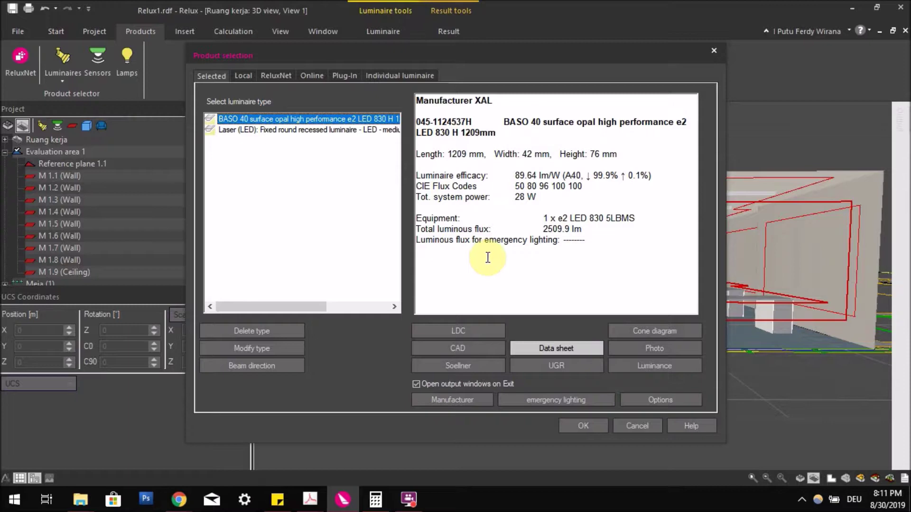
left_click(254, 348)
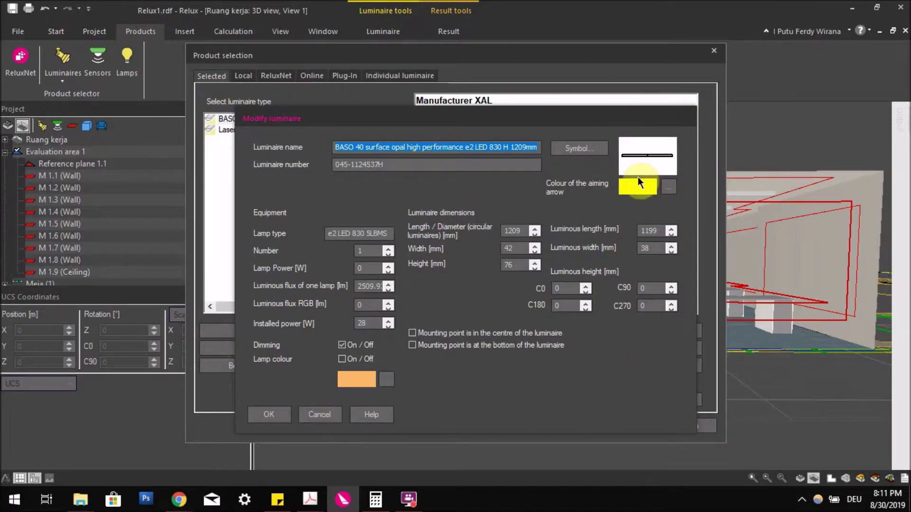
left_click(366, 286)
key("End")
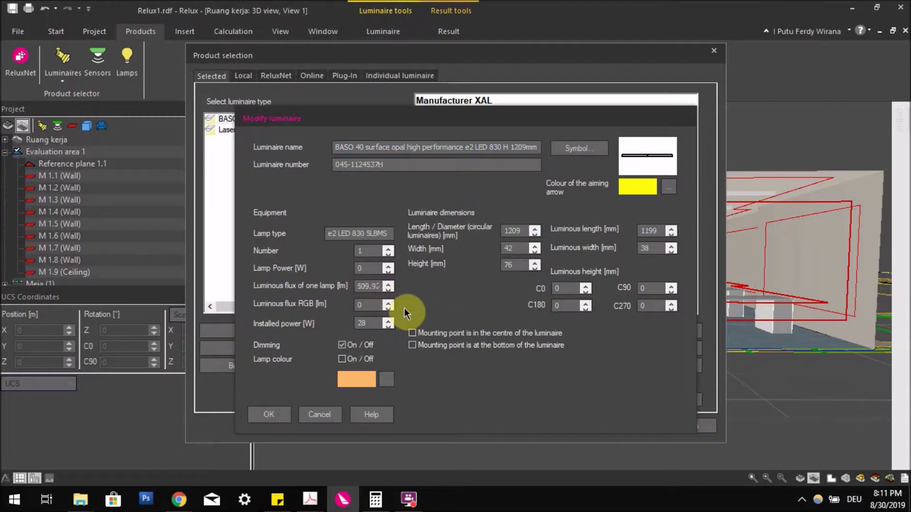
key("Home")
key("shift+End")
type("1400")
left_click(365, 324)
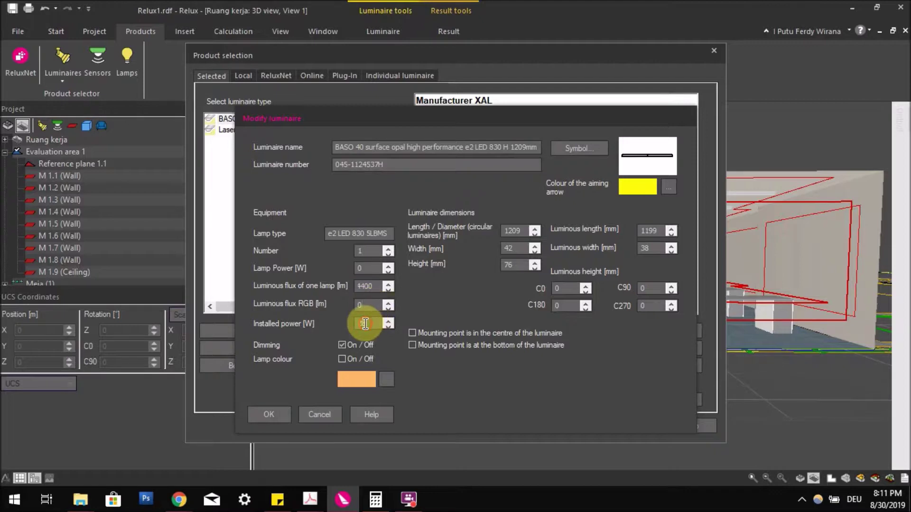
double_click(365, 324)
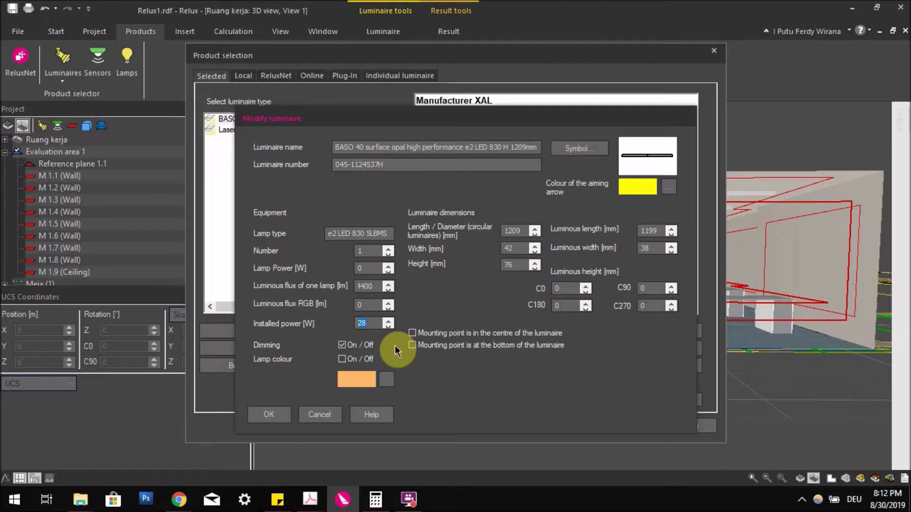
type("50")
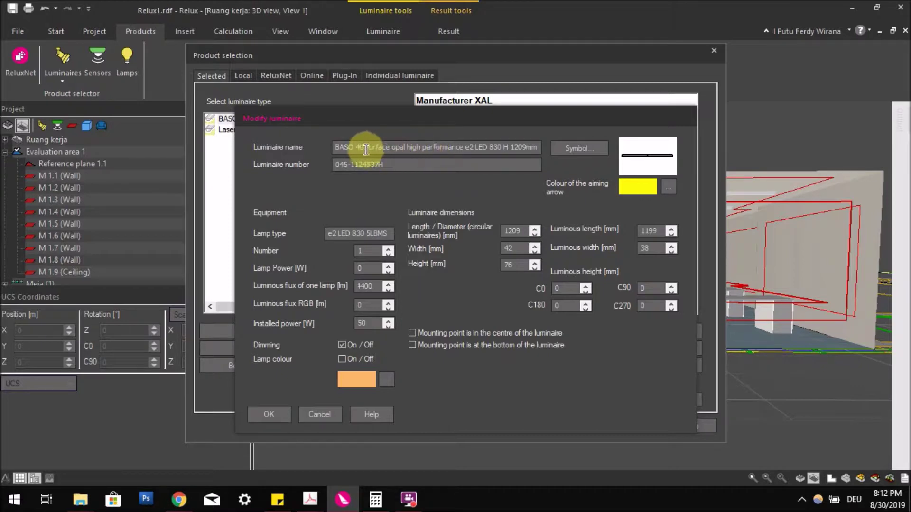
Rename the luminaire as "Linear XAL Ruang Kerja" and accept the modified type.
left_click_drag(336, 147, 545, 149)
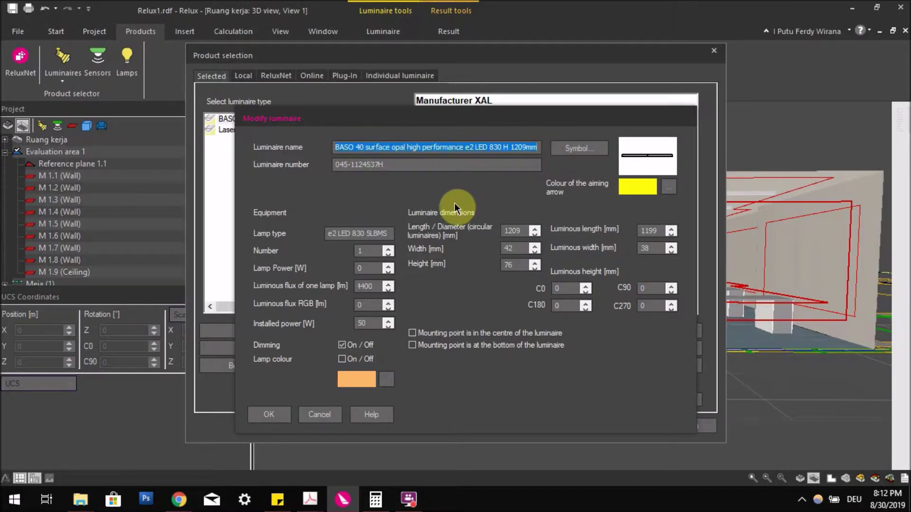
type("Linear X")
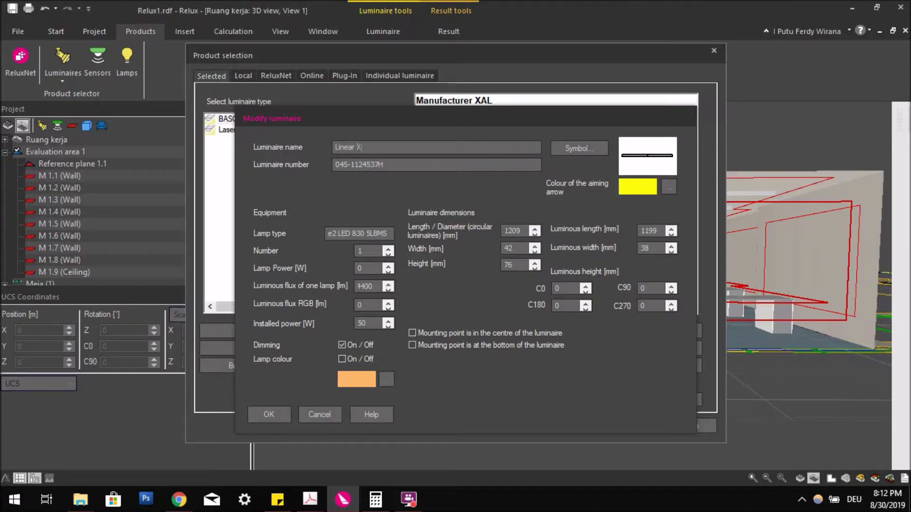
type("AL Ruang Kerja")
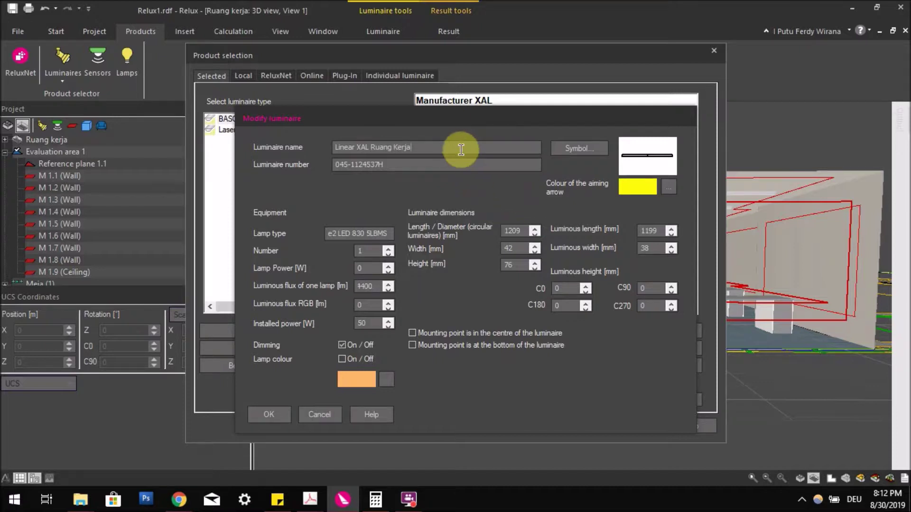
left_click_drag(416, 148, 325, 147)
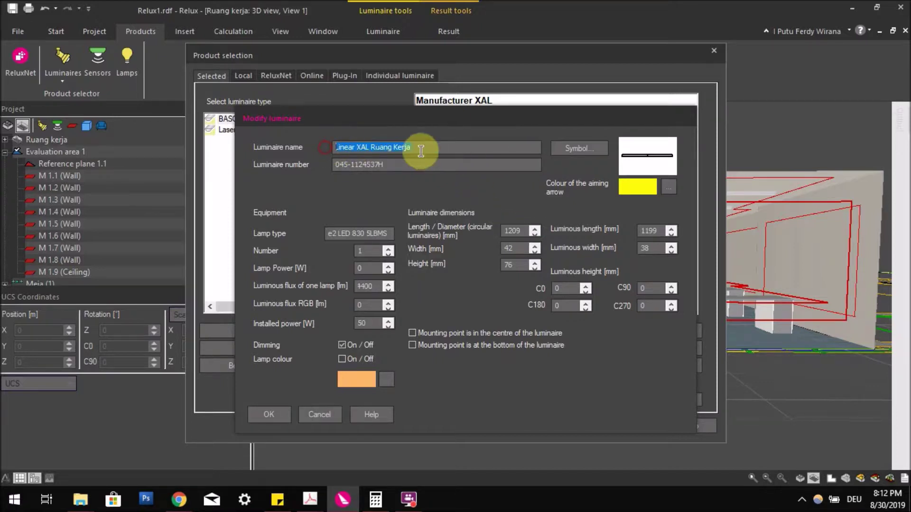
left_click(420, 165)
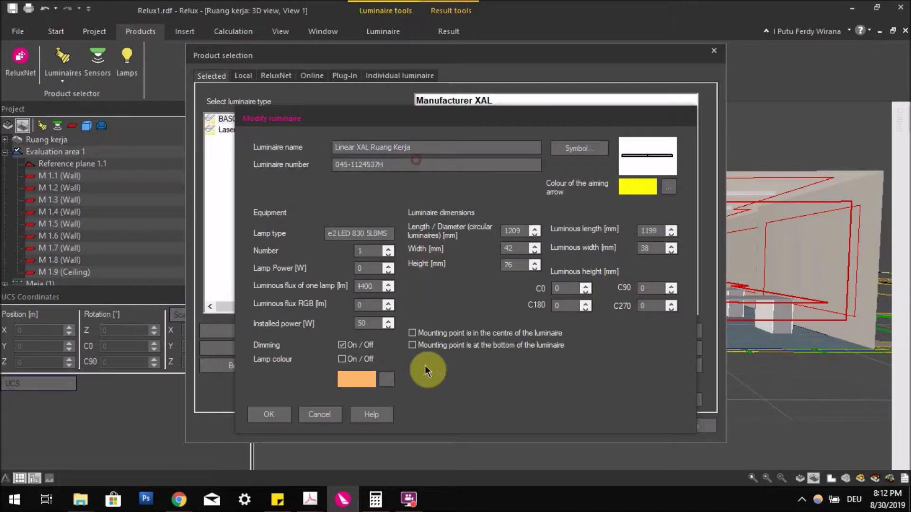
left_click(275, 414)
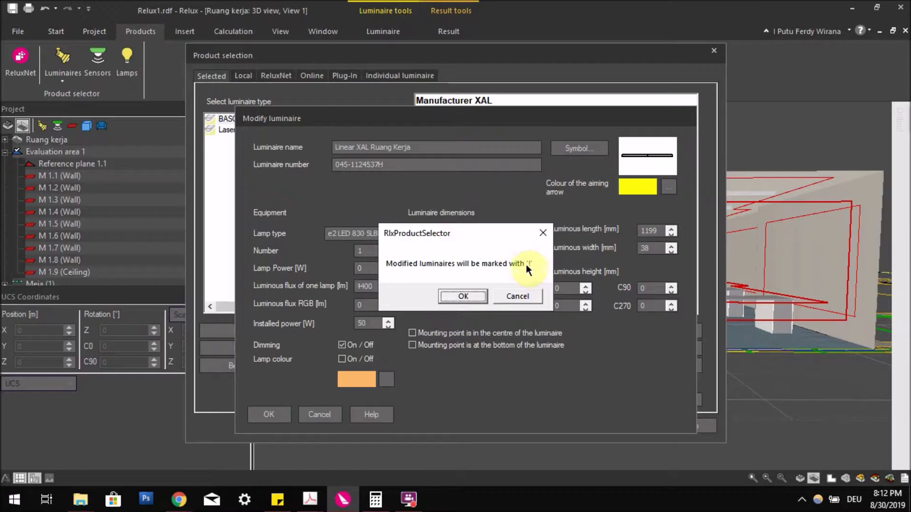
left_click(467, 294)
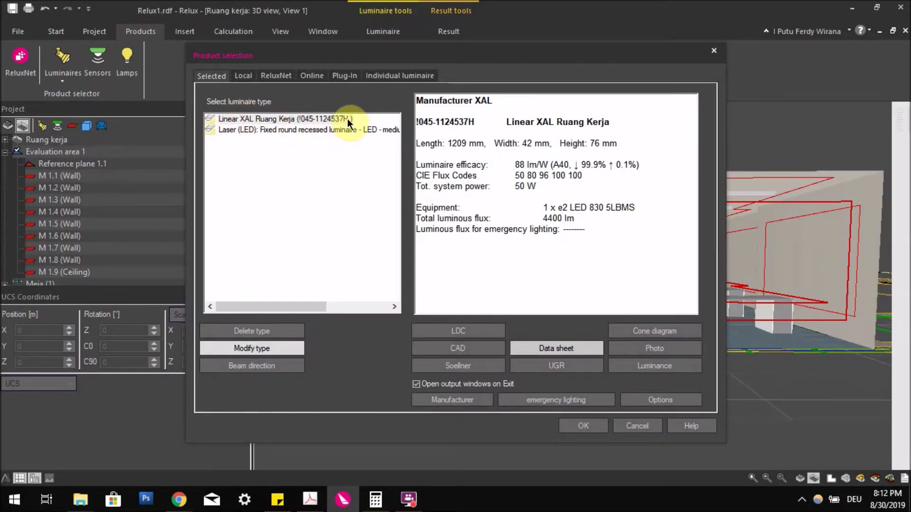
Select the Linear XAL Ruang Kerja luminaire type and accept the product selection.
left_click(283, 118)
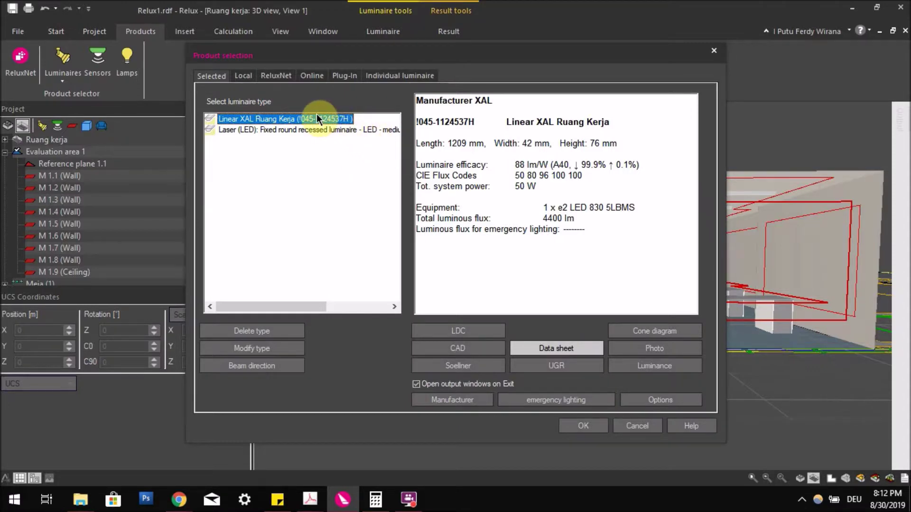
left_click(82, 500)
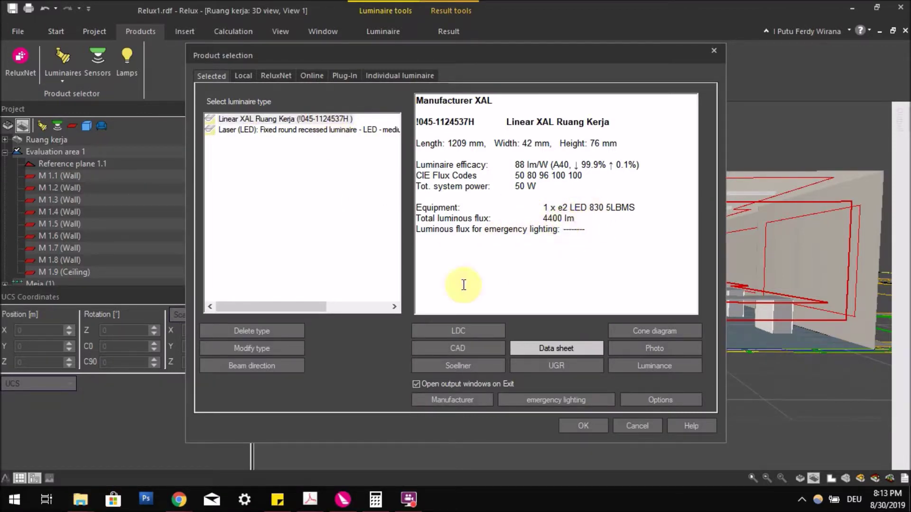
left_click(582, 426)
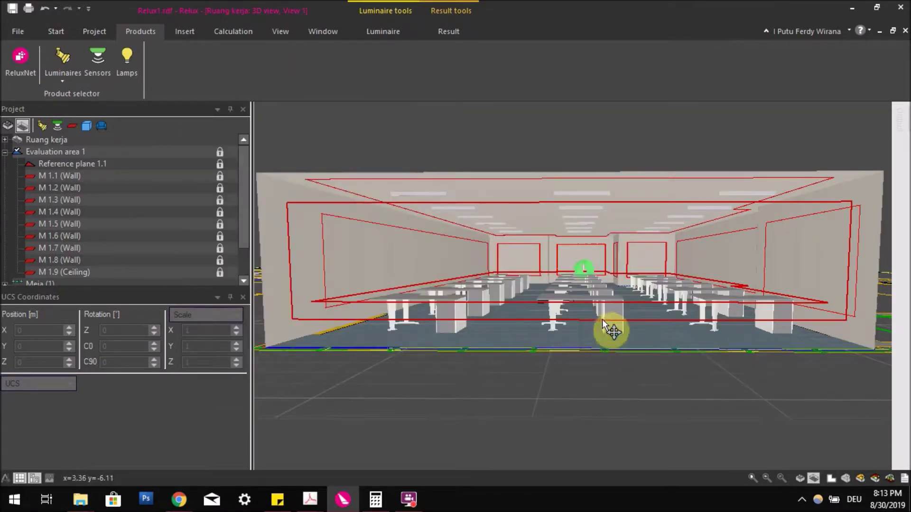
Display the light distribution curves (LDC) of the linear ceiling luminaire group in the 3D view.
left_click(384, 32)
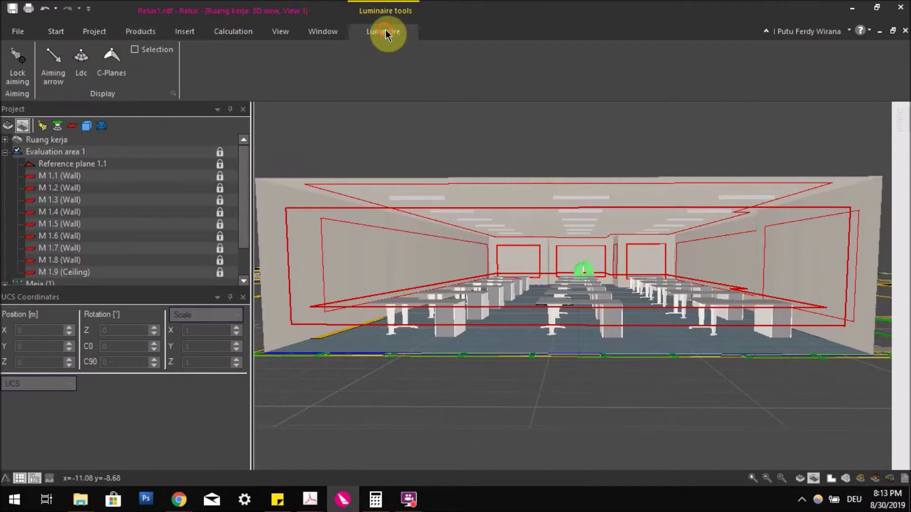
left_click(93, 63)
left_click(433, 198)
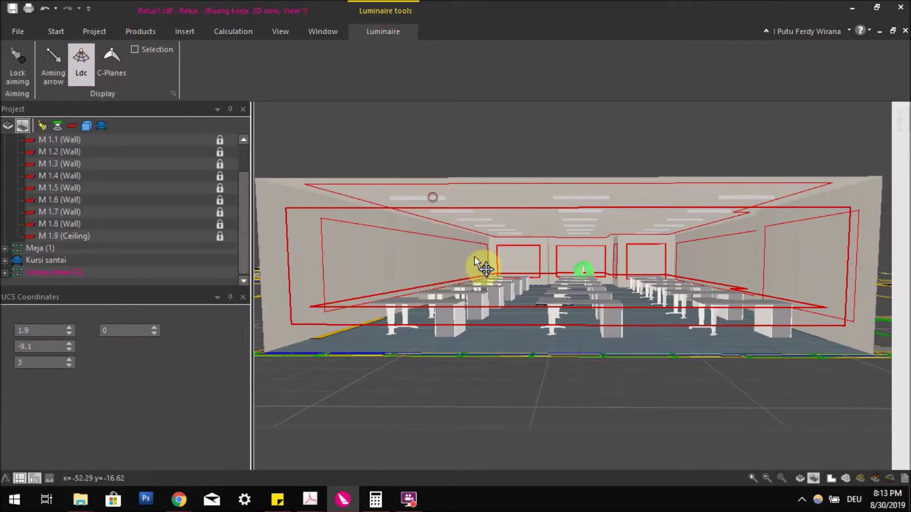
right_click_drag(464, 224, 465, 313)
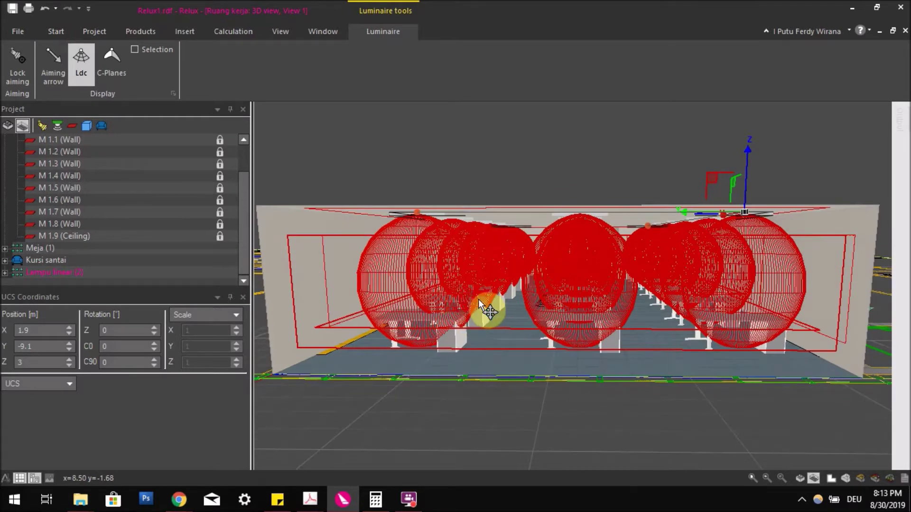
Run the artificial light calculation from the Calculation manager with average indirect fraction precision.
left_click(241, 31)
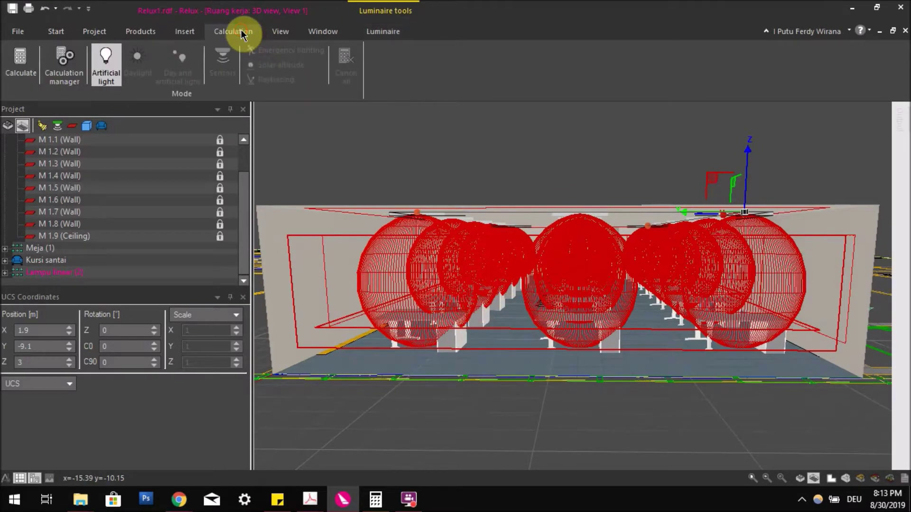
left_click(64, 58)
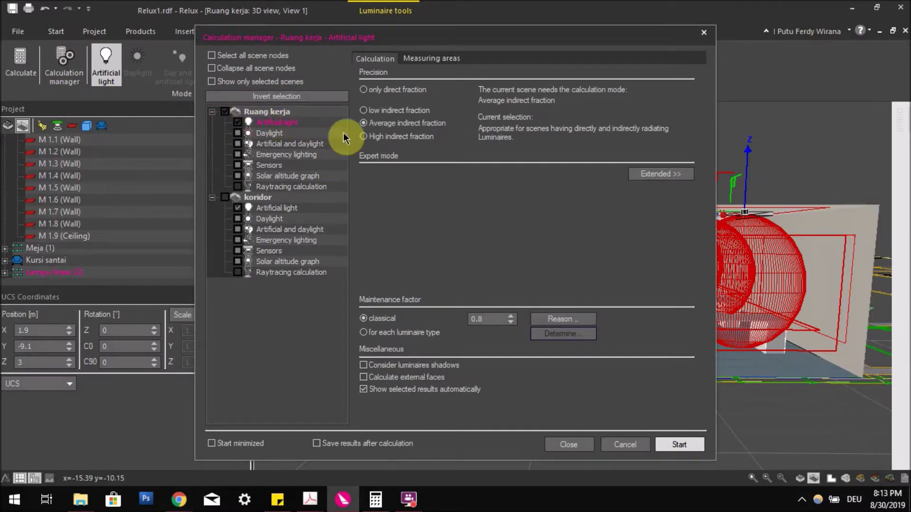
left_click(679, 444)
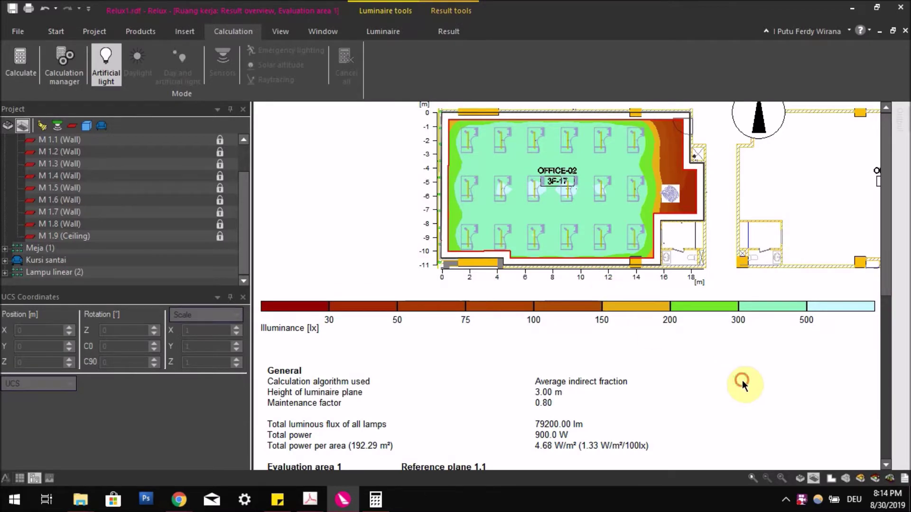
Examine the result overview's illuminance plan, total luminous flux and power, and the reference plane's average illuminance.
scroll(652, 339, "down", 2)
scroll(656, 340, "up", 2)
scroll(704, 356, "down", 1)
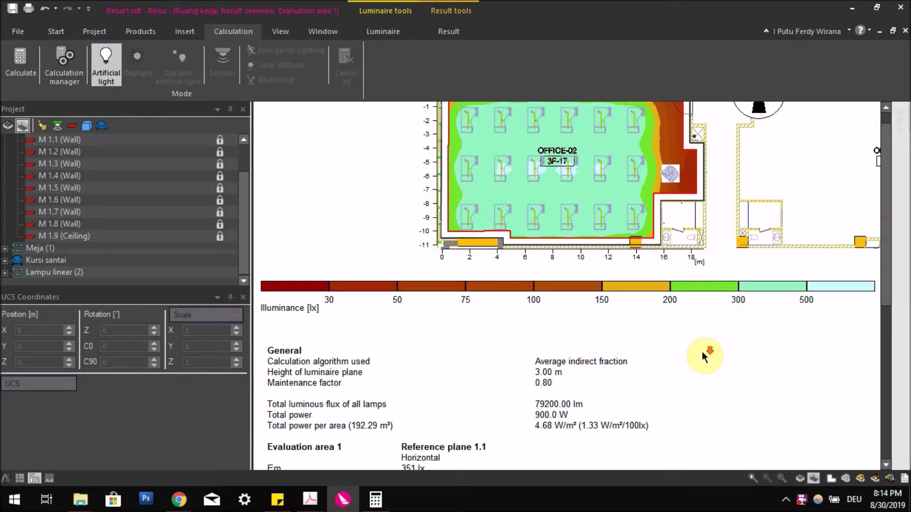
scroll(701, 351, "down", 4)
scroll(701, 351, "up", 4)
scroll(701, 351, "down", 8)
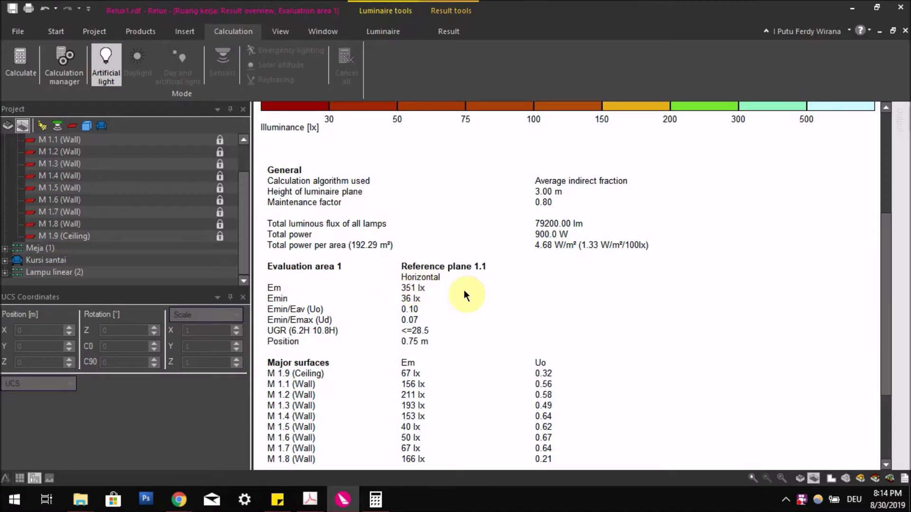
scroll(596, 297, "up", 9)
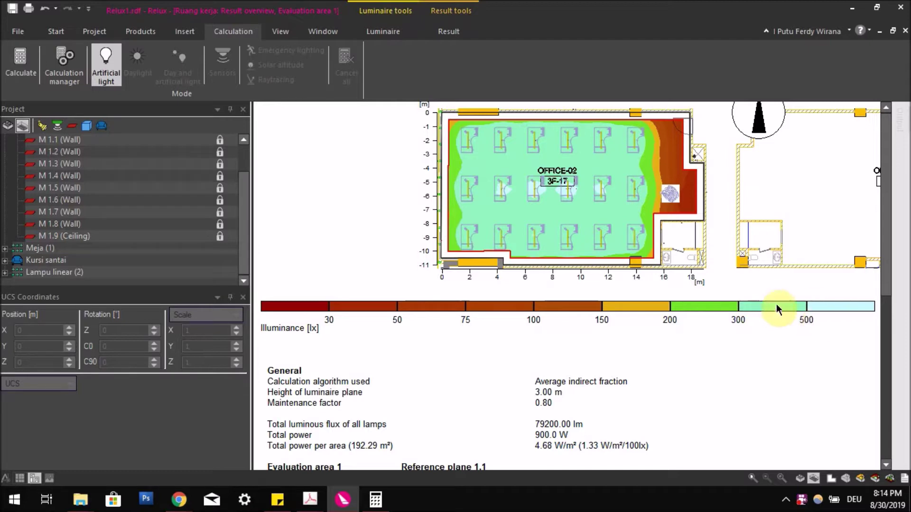
Show the Ruang kerja results as 3D pseudo colours and inspect the desks, floor and walls against the illuminance scale.
left_click(875, 479)
left_click_drag(730, 377, 656, 342)
scroll(658, 342, "up", 3)
scroll(656, 365, "up", 5)
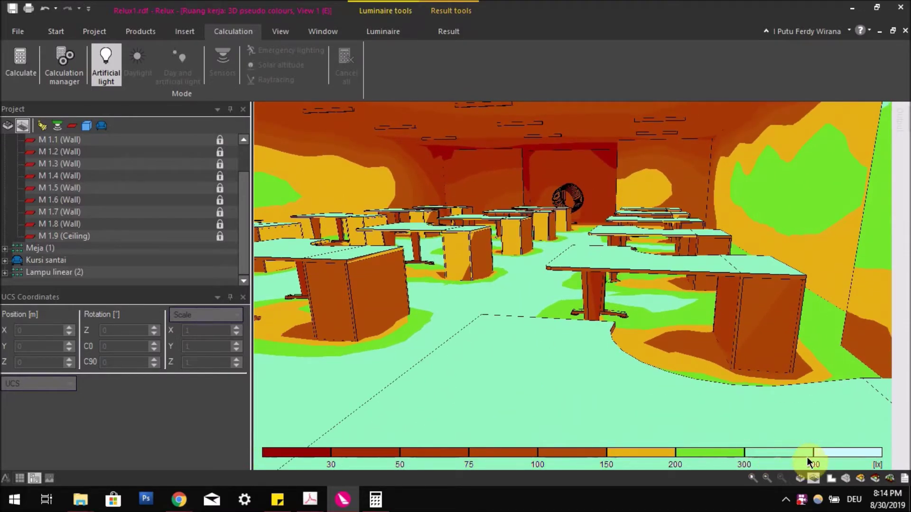
scroll(738, 321, "down", 5)
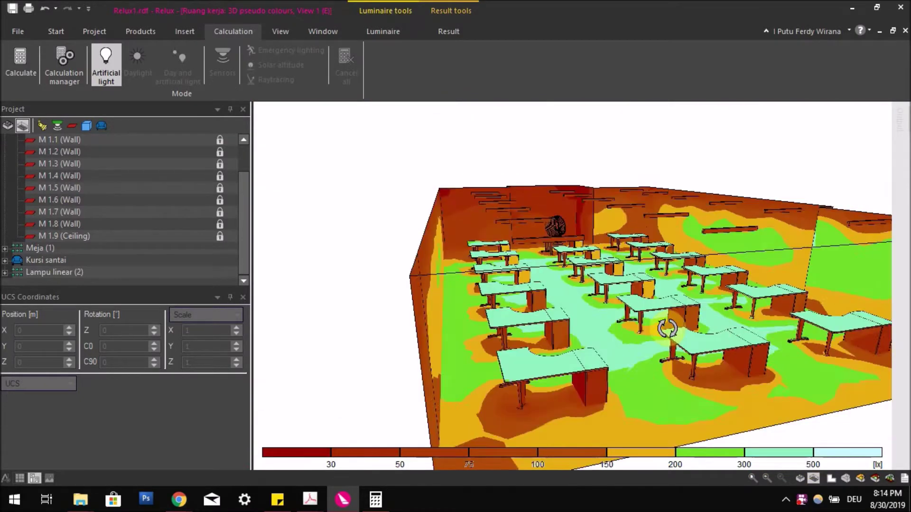
left_click_drag(546, 325, 666, 316)
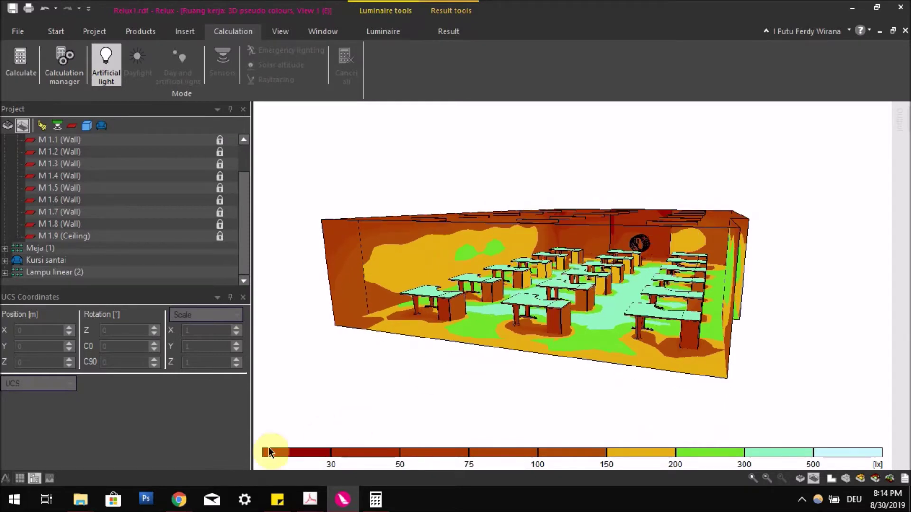
Switch to the XAL website in Chrome and look through the product category overview.
mouse_move(180, 500)
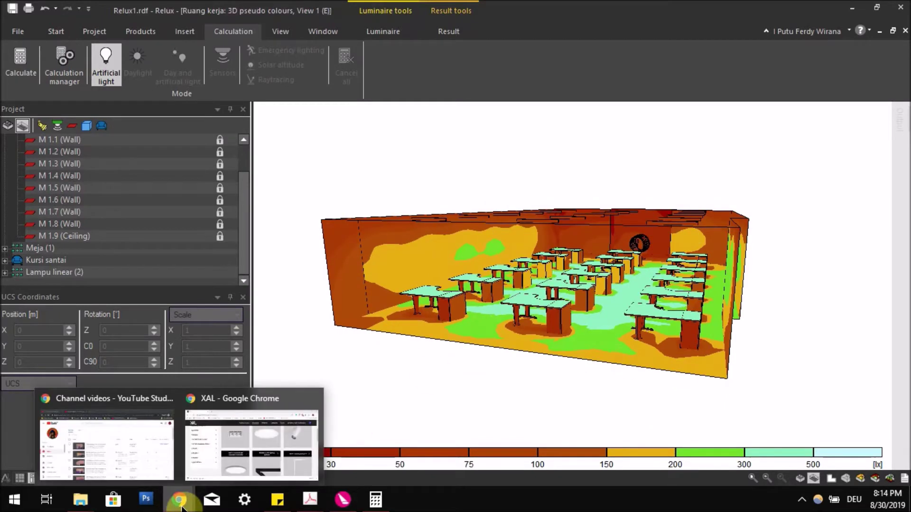
left_click(244, 440)
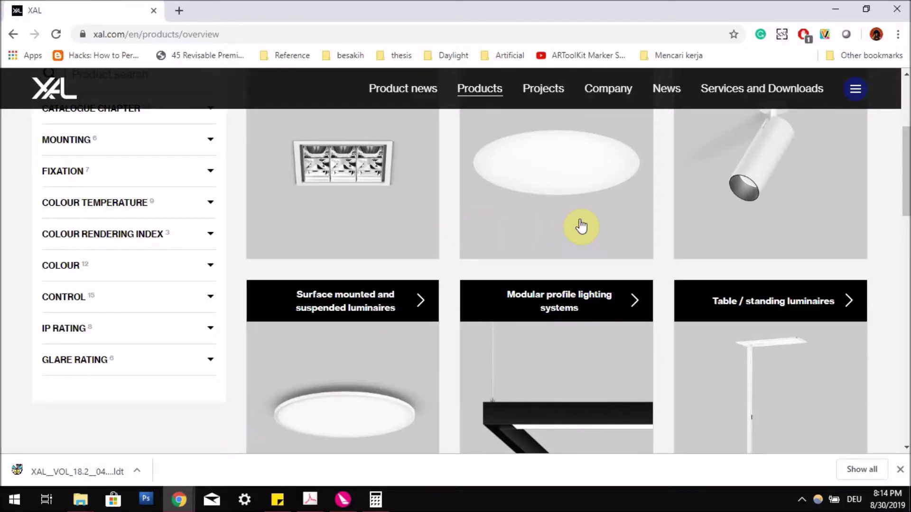
scroll(581, 227, "up", 4)
scroll(452, 219, "down", 8)
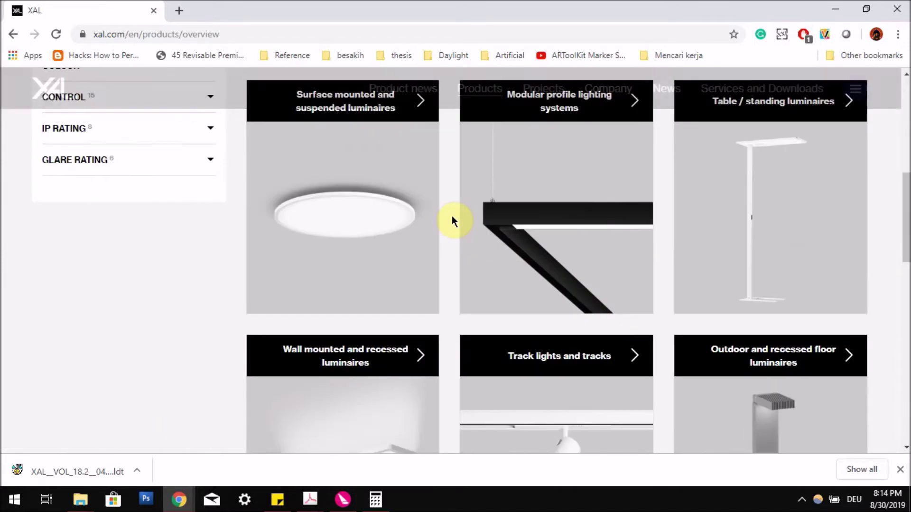